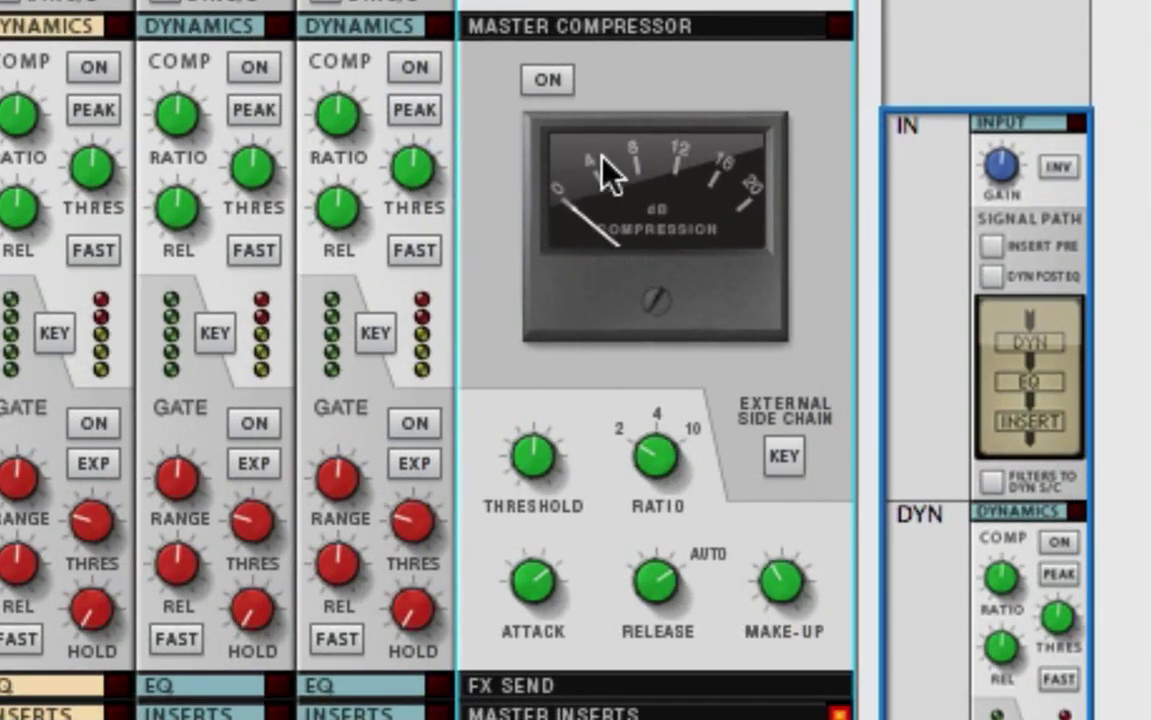
# Toggle the master compressor on and off, then try release 0.1 s and 0.3 s before returning to AUTO
pyautogui.click(546, 80)
pyautogui.click(546, 80)
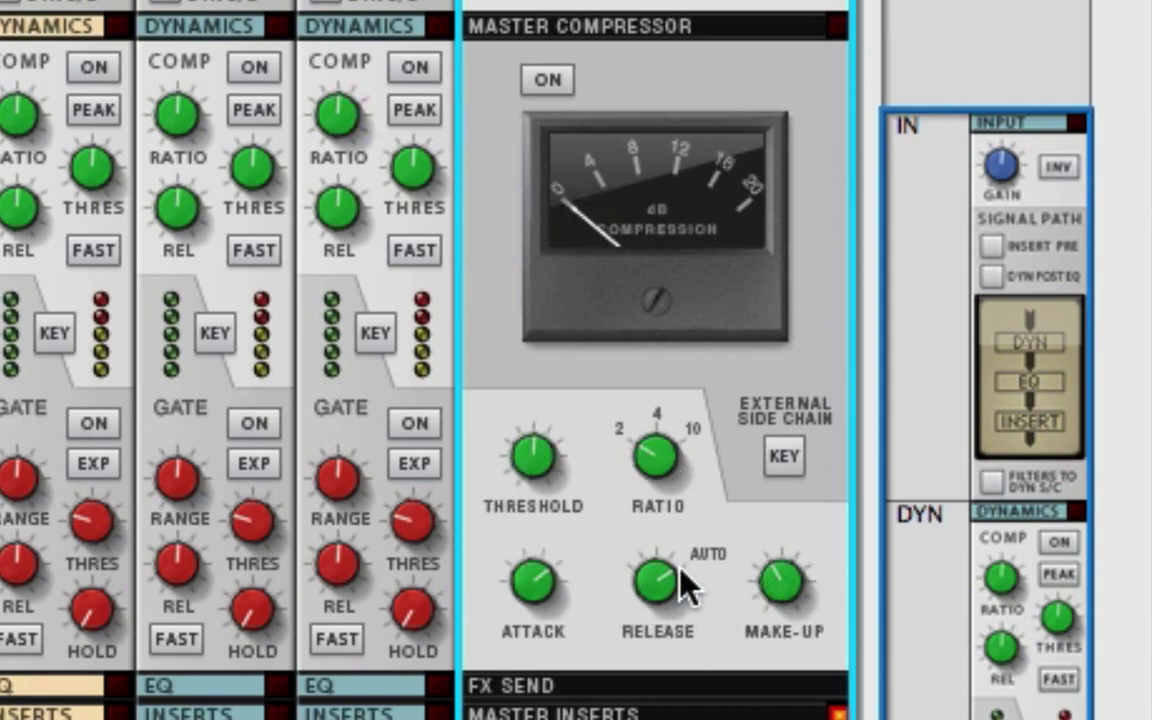
pyautogui.moveTo(657, 580)
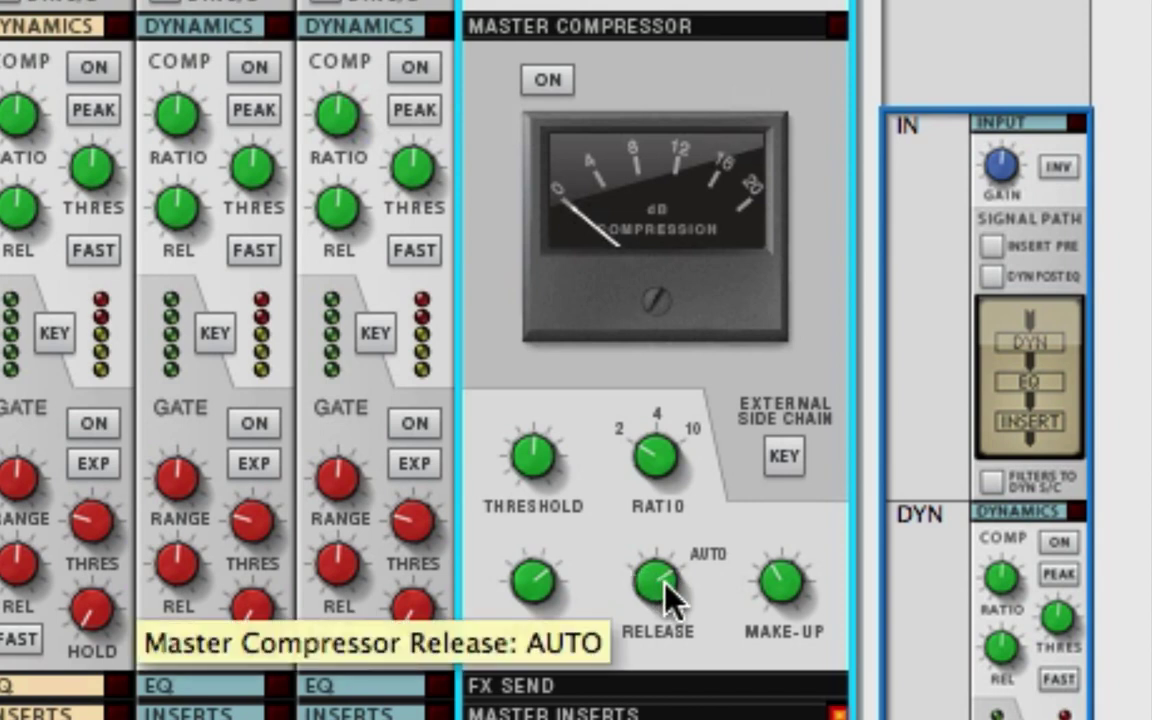
pyautogui.moveTo(668, 598); pyautogui.dragTo(630, 705)
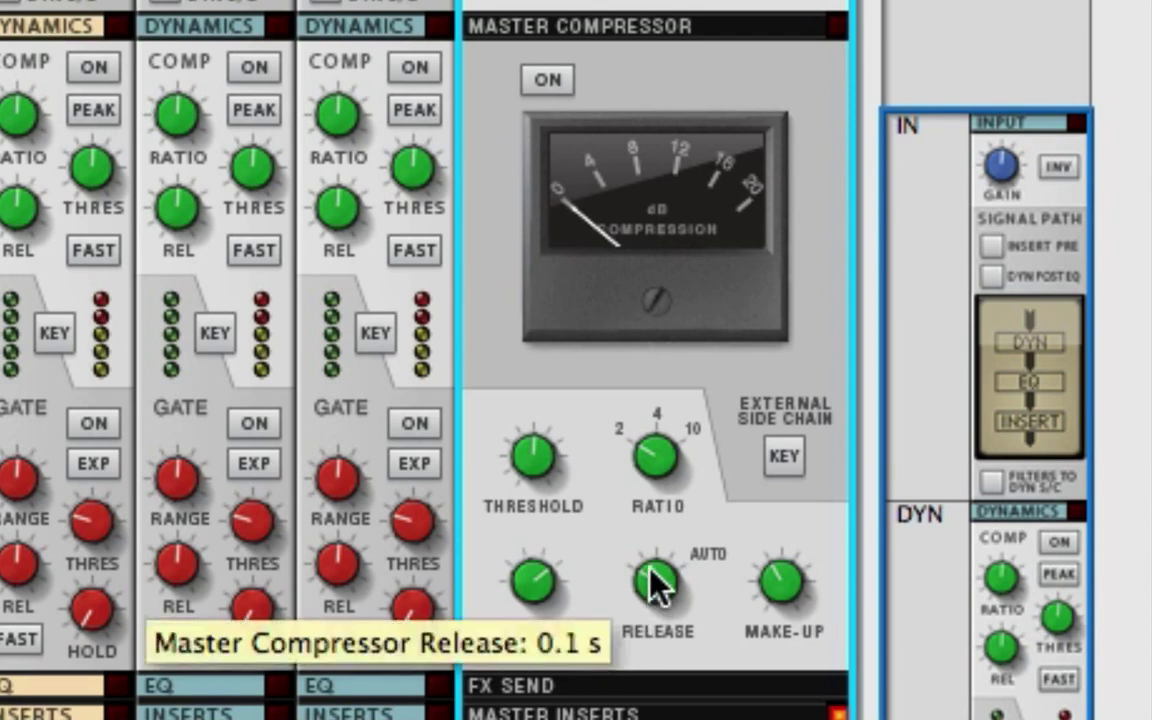
pyautogui.moveTo(656, 579); pyautogui.dragTo(640, 610)
pyautogui.moveTo(660, 588); pyautogui.dragTo(604, 476)
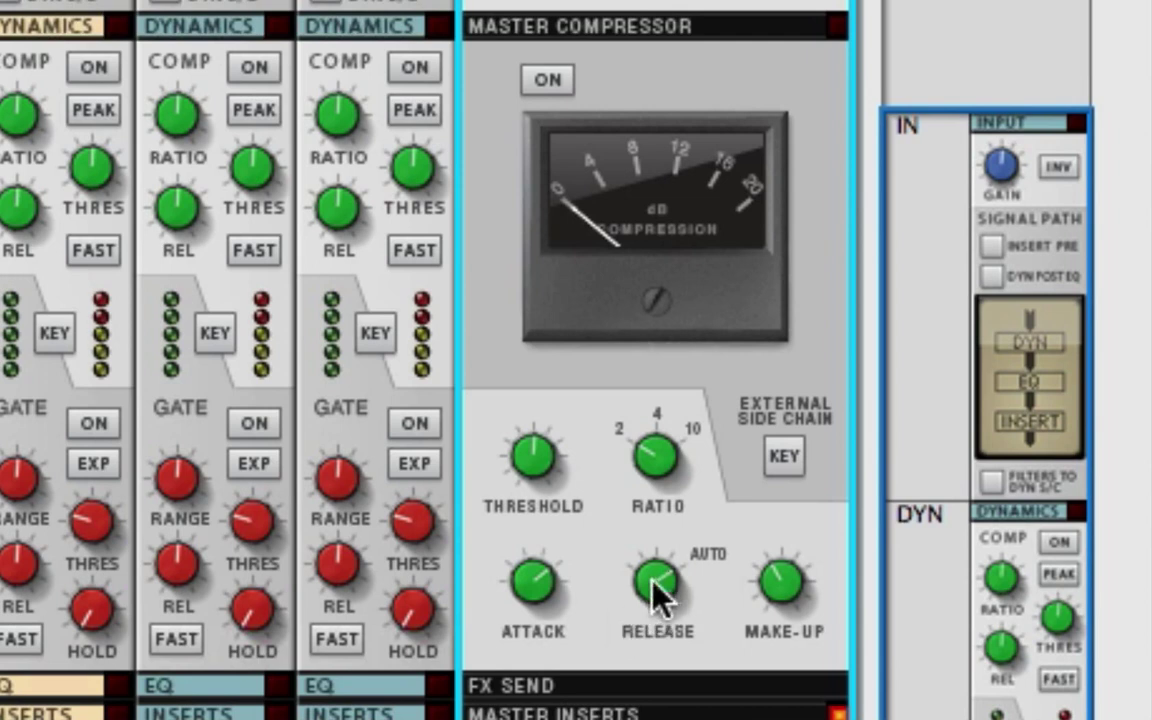
# Audition compressor release at 0.1 s and 0.3 s again, leaving it on AUTO
pyautogui.moveTo(651, 580)
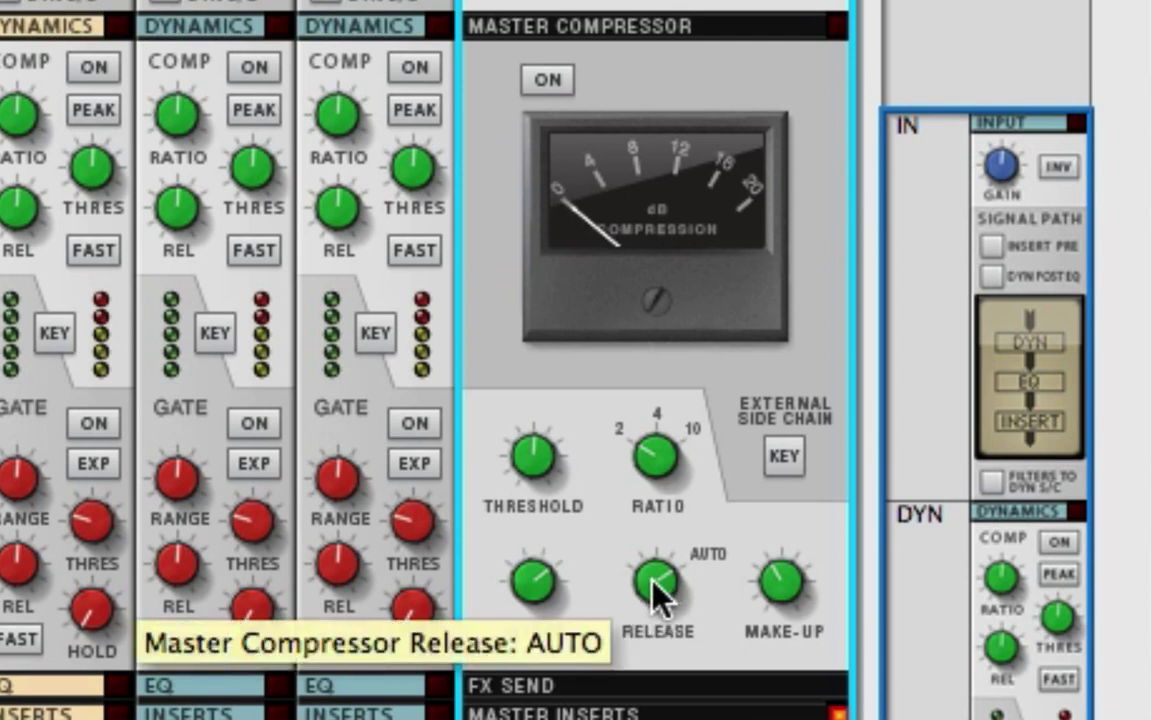
pyautogui.moveTo(656, 595); pyautogui.dragTo(611, 678)
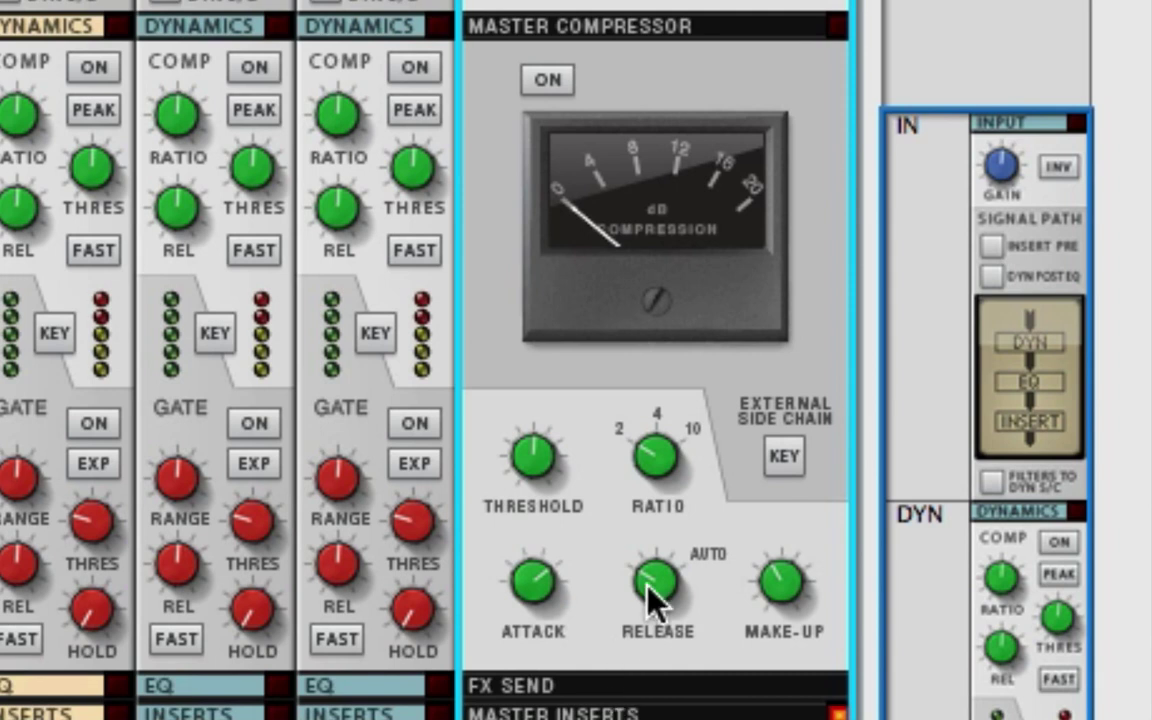
pyautogui.moveTo(647, 568); pyautogui.dragTo(649, 565)
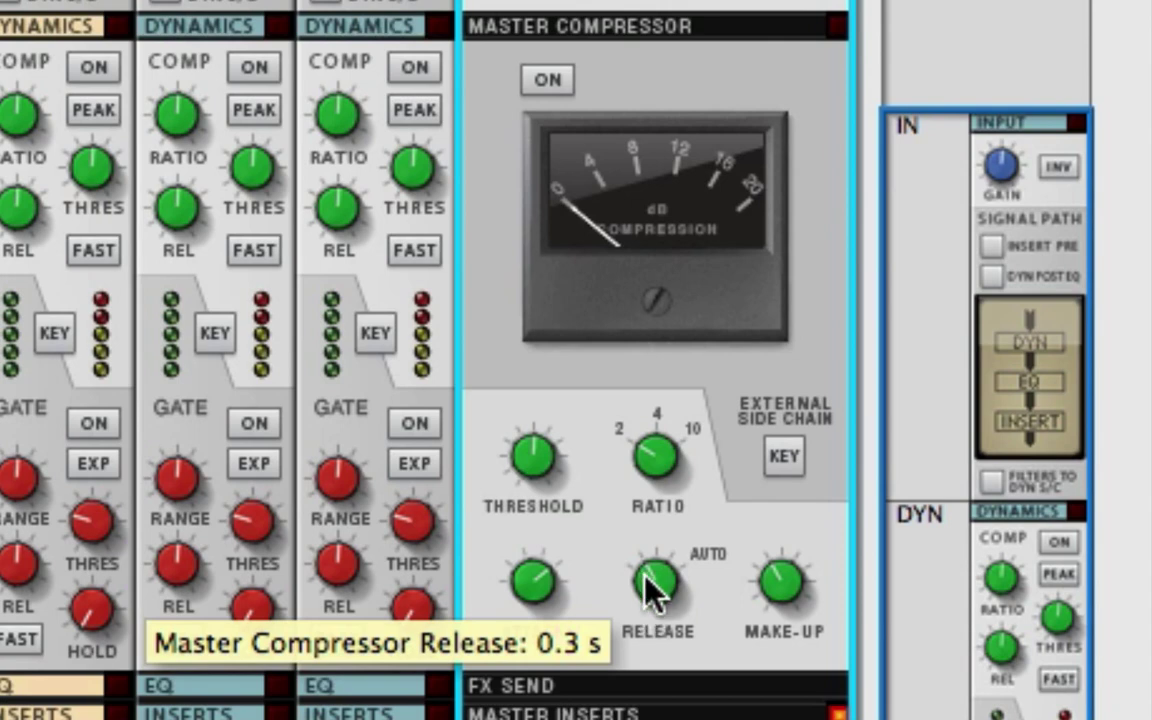
pyautogui.moveTo(650, 592); pyautogui.dragTo(622, 630)
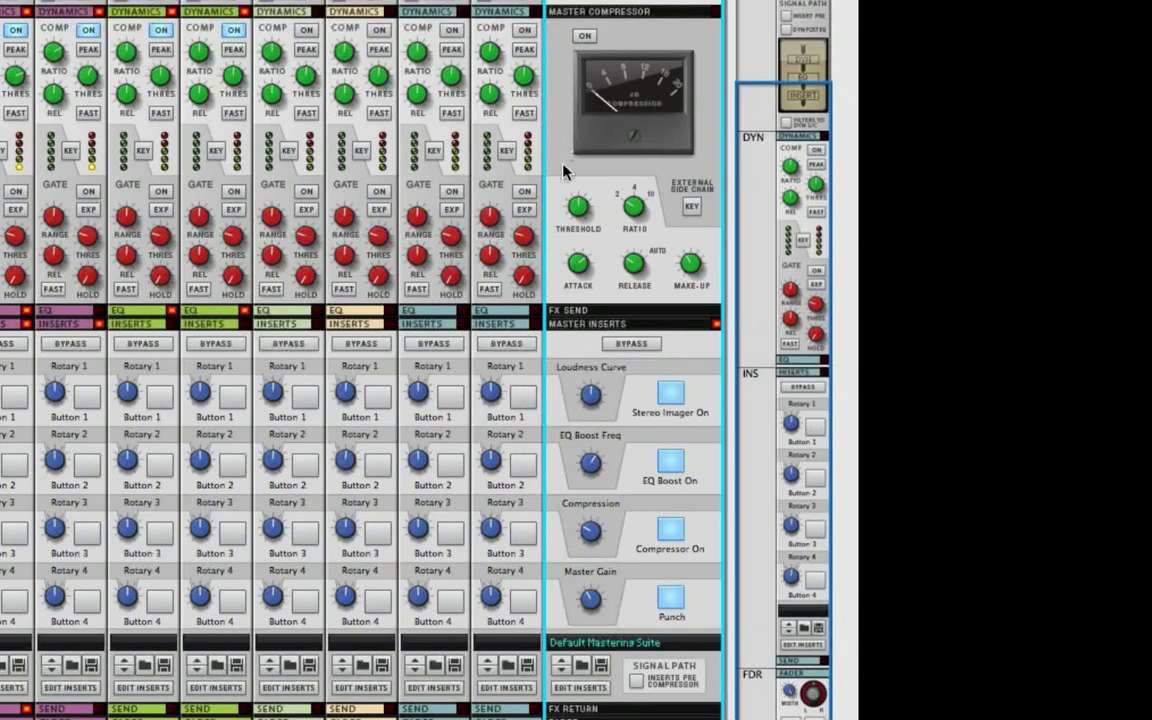
# Route the master inserts before the compressor, then put them back after it
pyautogui.scroll(3, 571, 188)
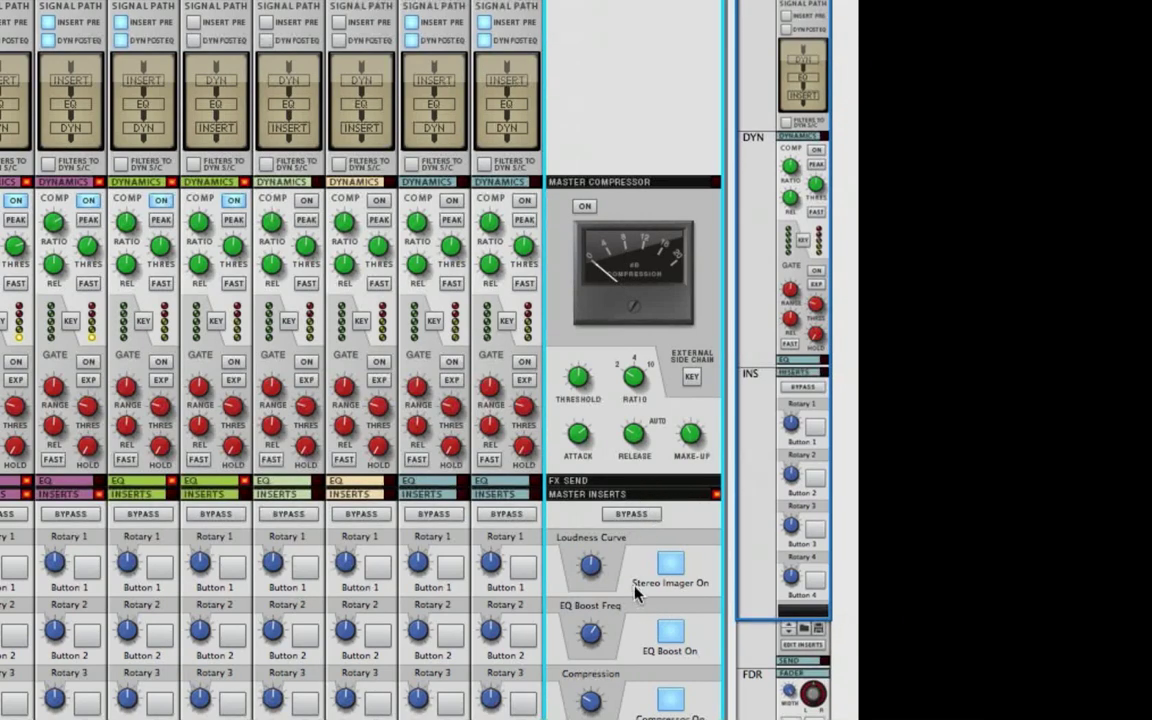
pyautogui.scroll(-5, 636, 592)
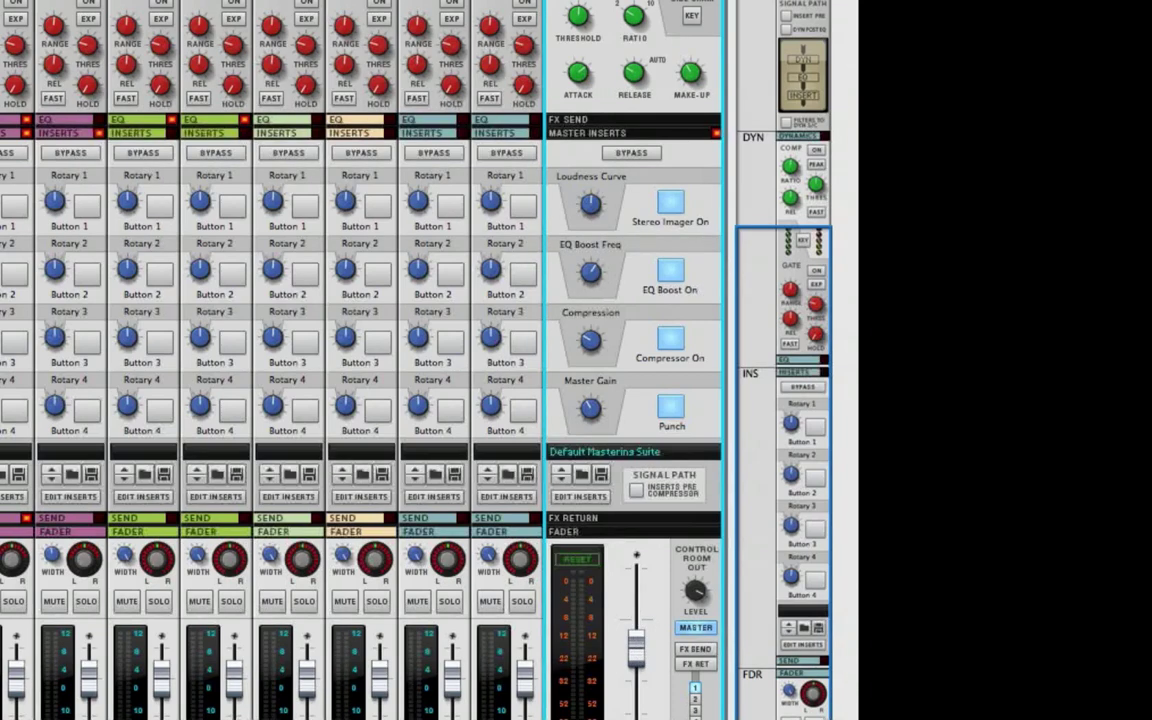
pyautogui.scroll(3, 581, 455)
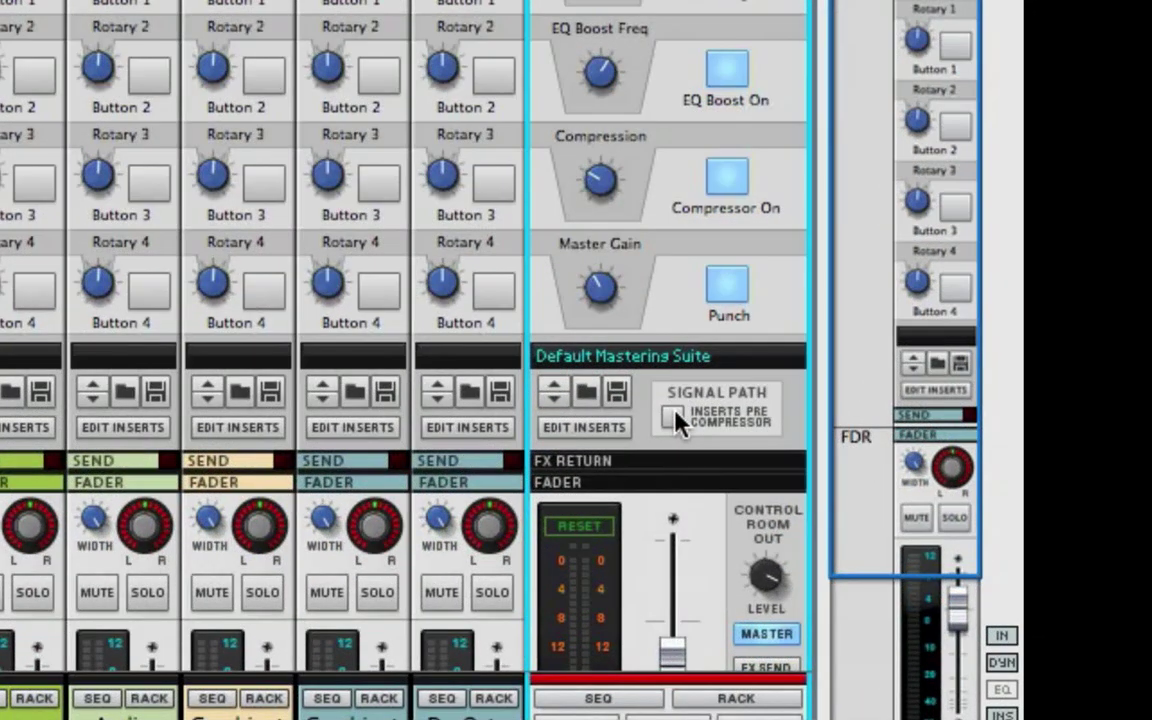
pyautogui.click(675, 415)
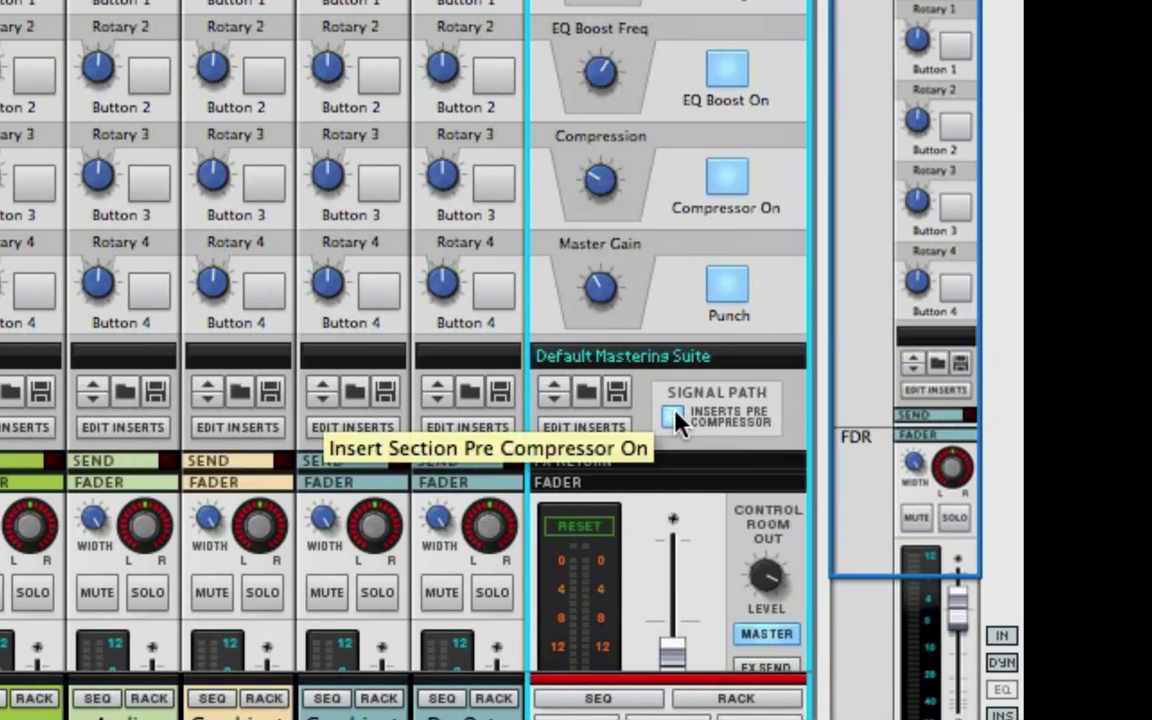
pyautogui.click(675, 418)
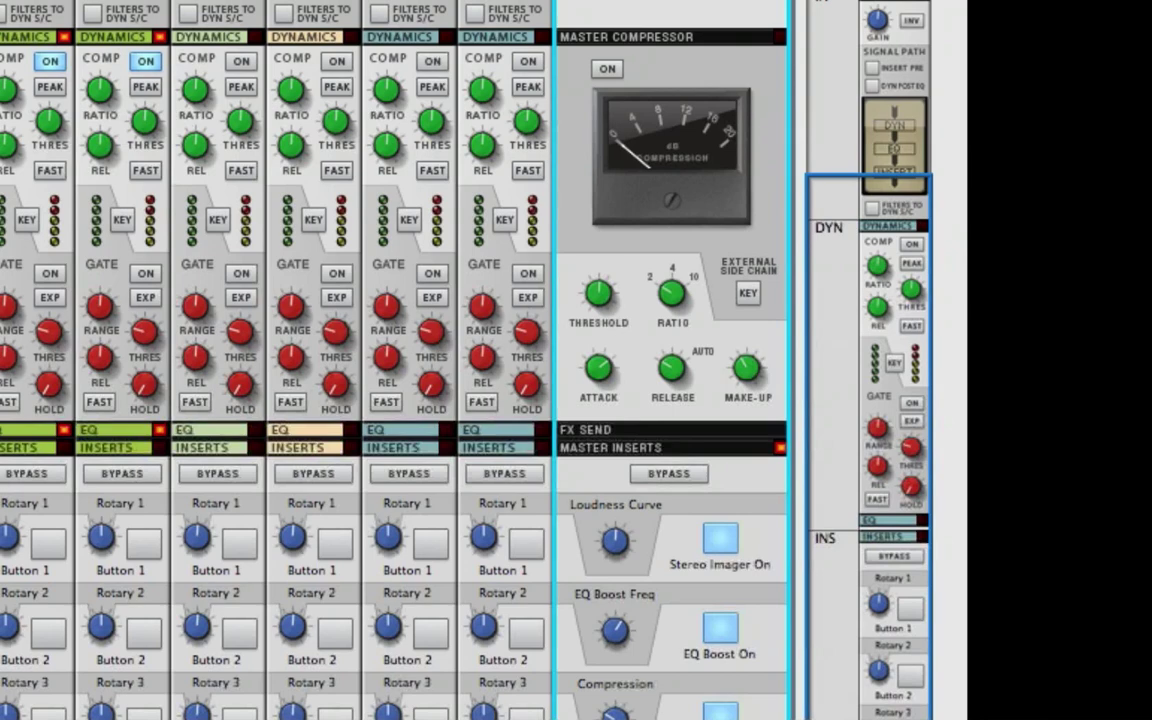
pyautogui.scroll(3, 394, 360)
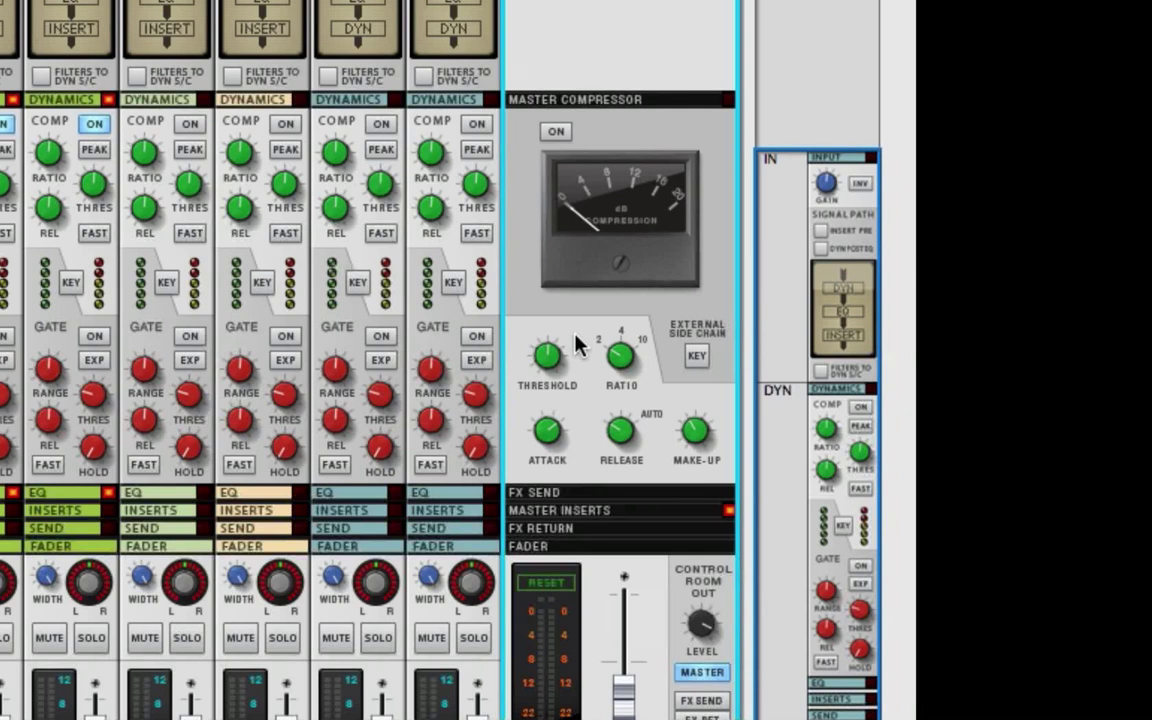
# Briefly compare the compressor on and bypassed, then leave it switched on
pyautogui.click(555, 131)
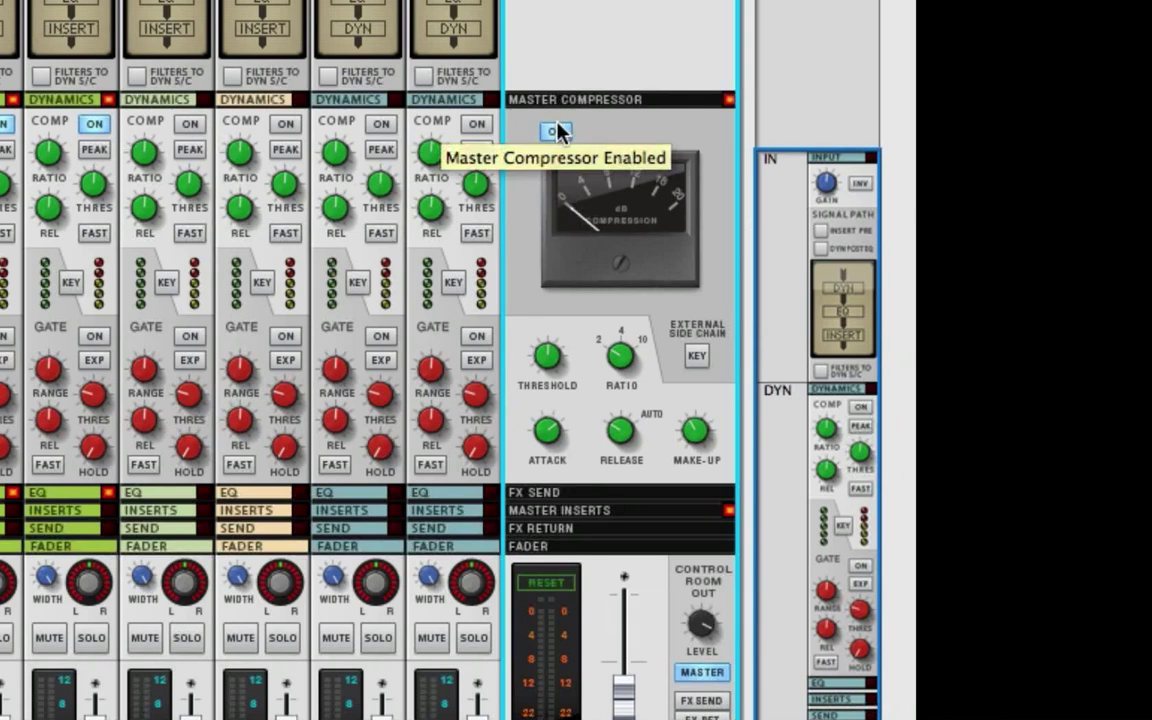
pyautogui.click(557, 133)
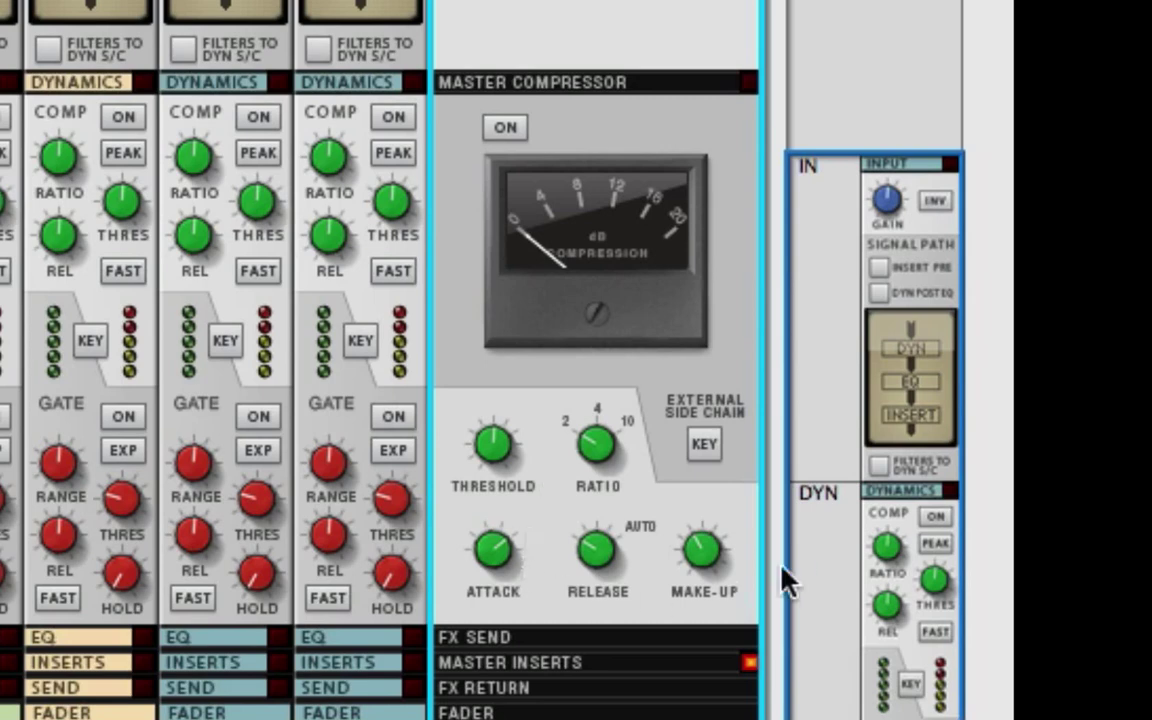
pyautogui.click(505, 127)
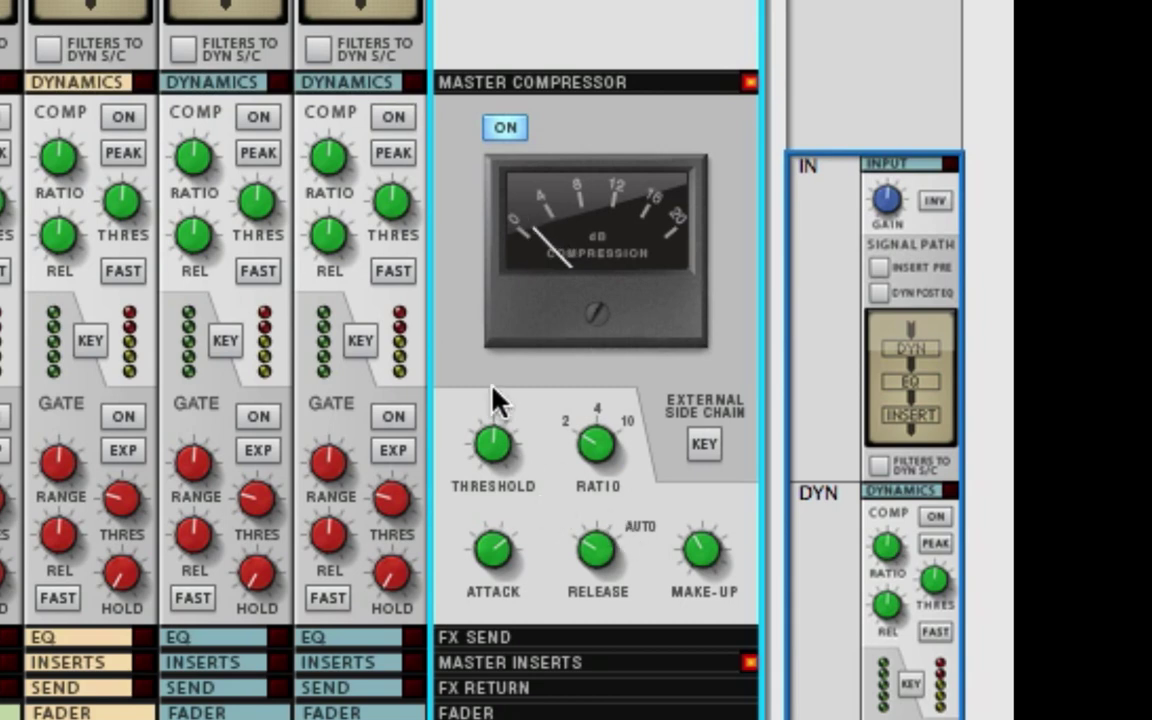
# Raise the threshold to 0 dB, dip it to -1.42 dB, then settle at -0.94 dB
pyautogui.moveTo(489, 445); pyautogui.dragTo(428, 390)
pyautogui.moveTo(494, 452); pyautogui.dragTo(494, 457)
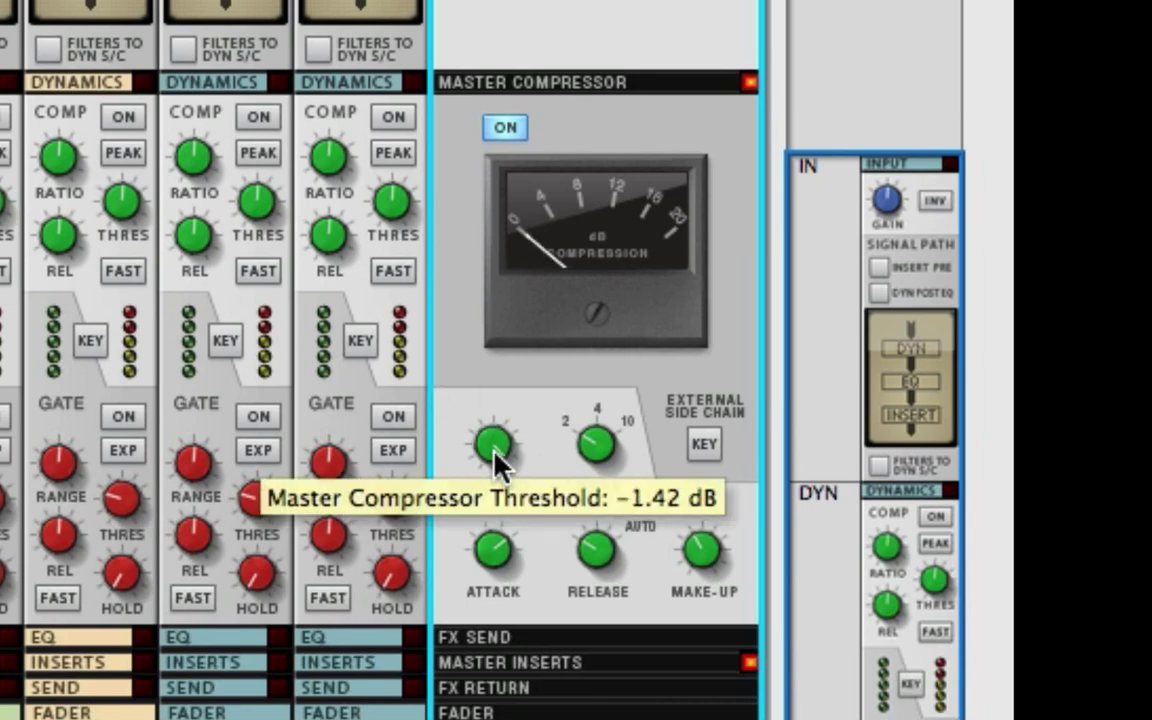
pyautogui.moveTo(494, 457); pyautogui.dragTo(494, 454)
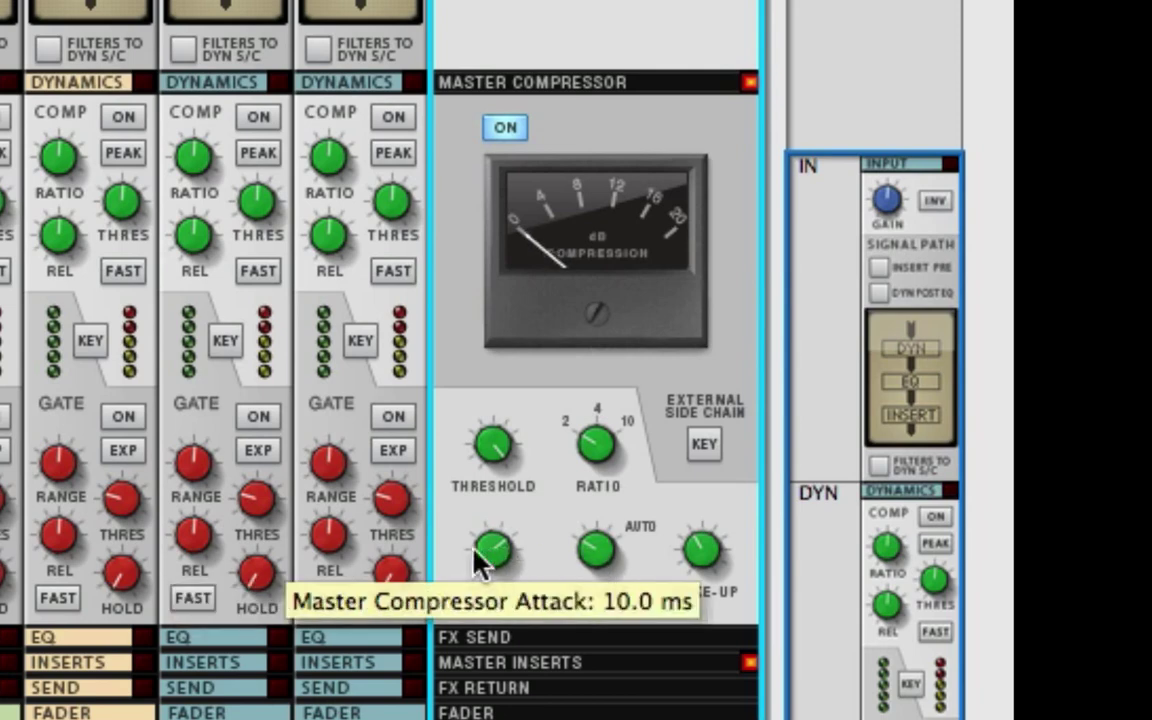
# Turn the attack down from 10.0 ms to its fastest 0.1 ms to hear the effect
pyautogui.moveTo(489, 548)
pyautogui.mouseDown()
pyautogui.moveTo(485, 650)
pyautogui.moveTo(476, 566)
pyautogui.mouseUp()
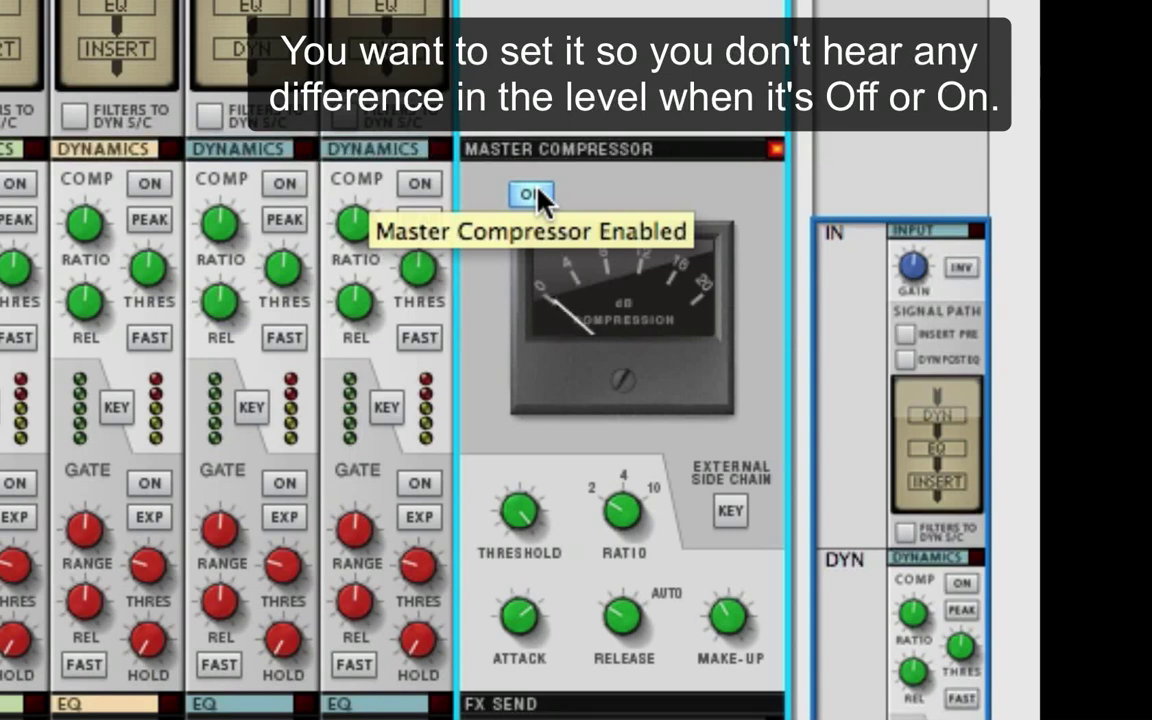
pyautogui.click(530, 195)
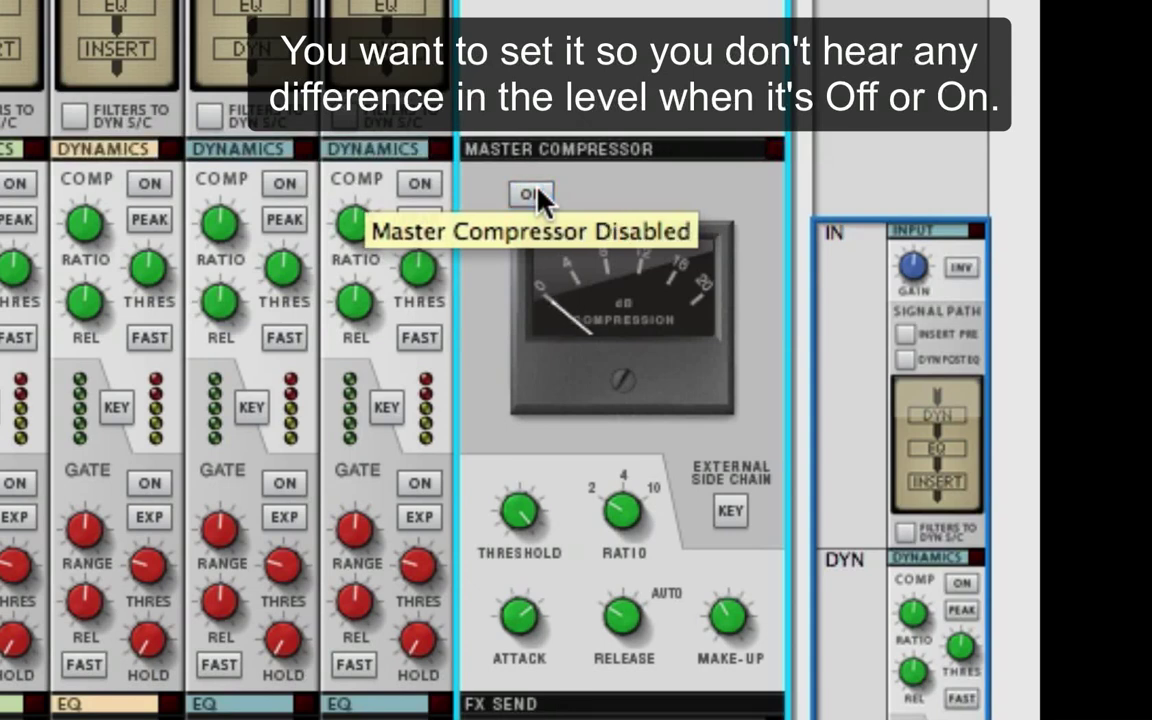
pyautogui.click(538, 190)
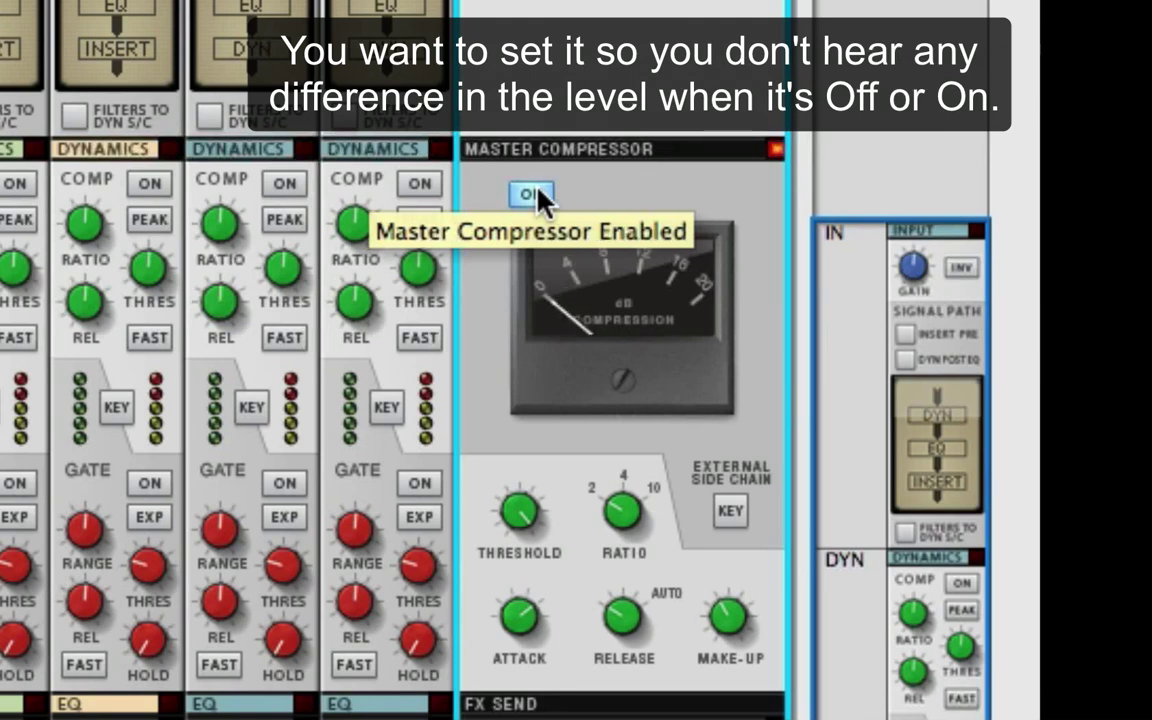
pyautogui.click(538, 197)
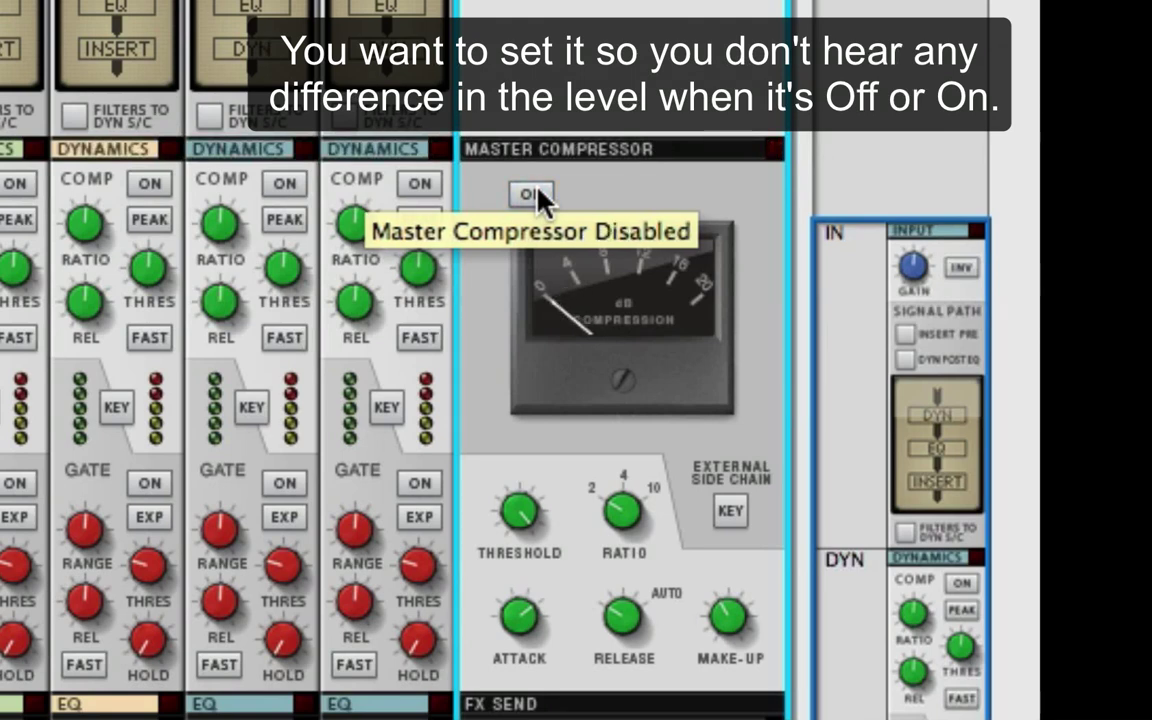
pyautogui.click(531, 194)
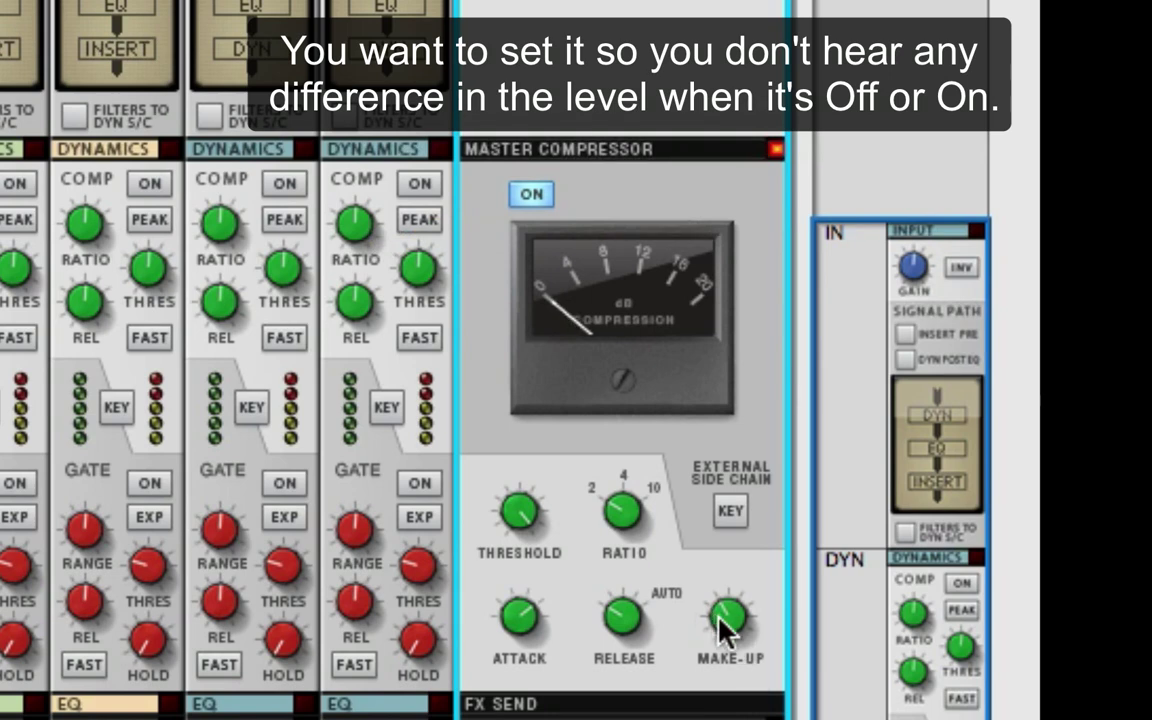
# Lower make-up gain to 2.24 dB and compare levels with the compressor bypassed and enabled
pyautogui.moveTo(717, 615); pyautogui.dragTo(723, 641)
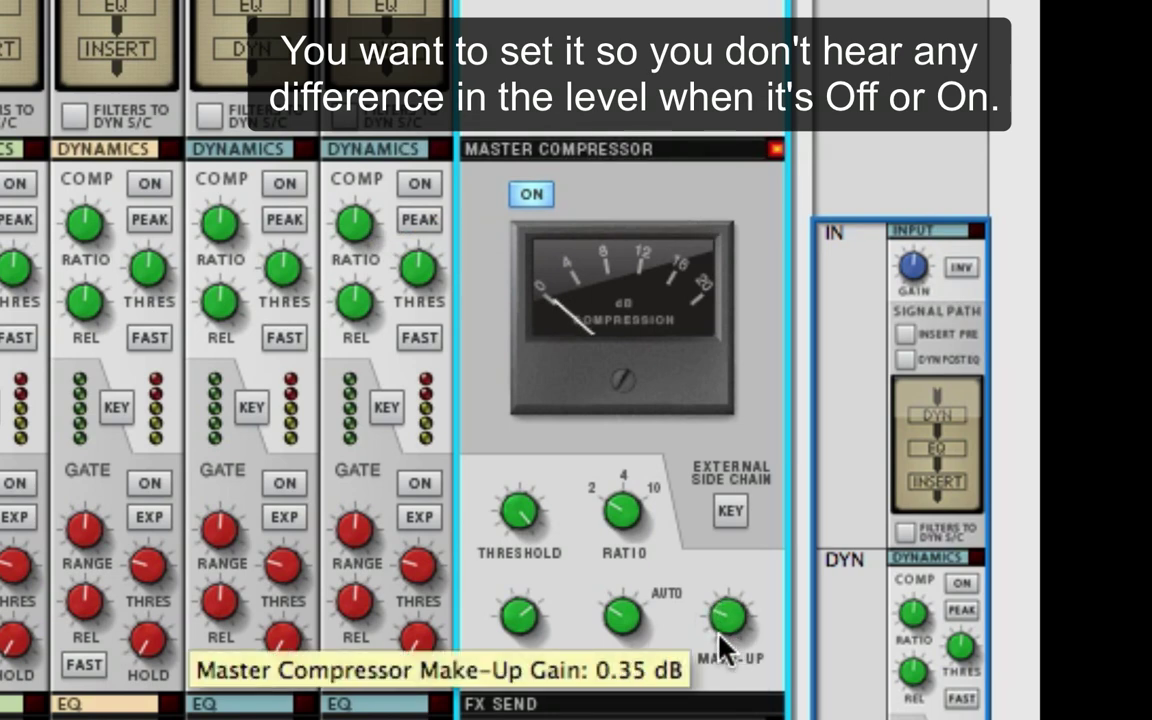
pyautogui.click(532, 200)
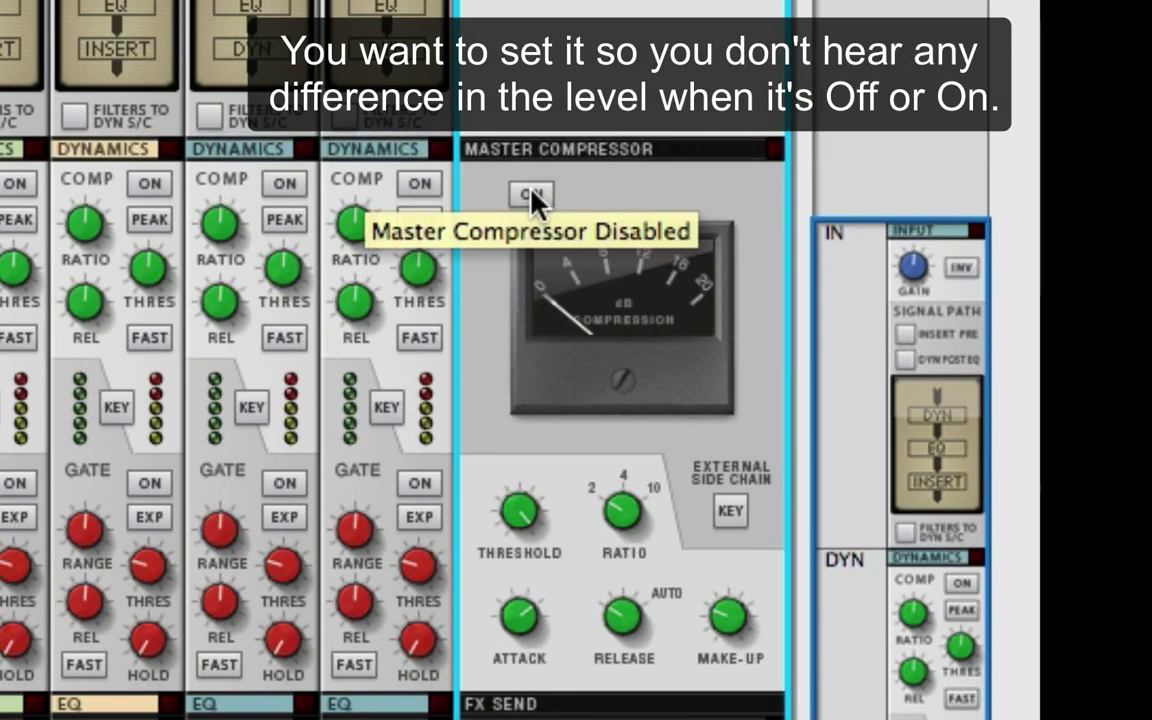
pyautogui.click(531, 195)
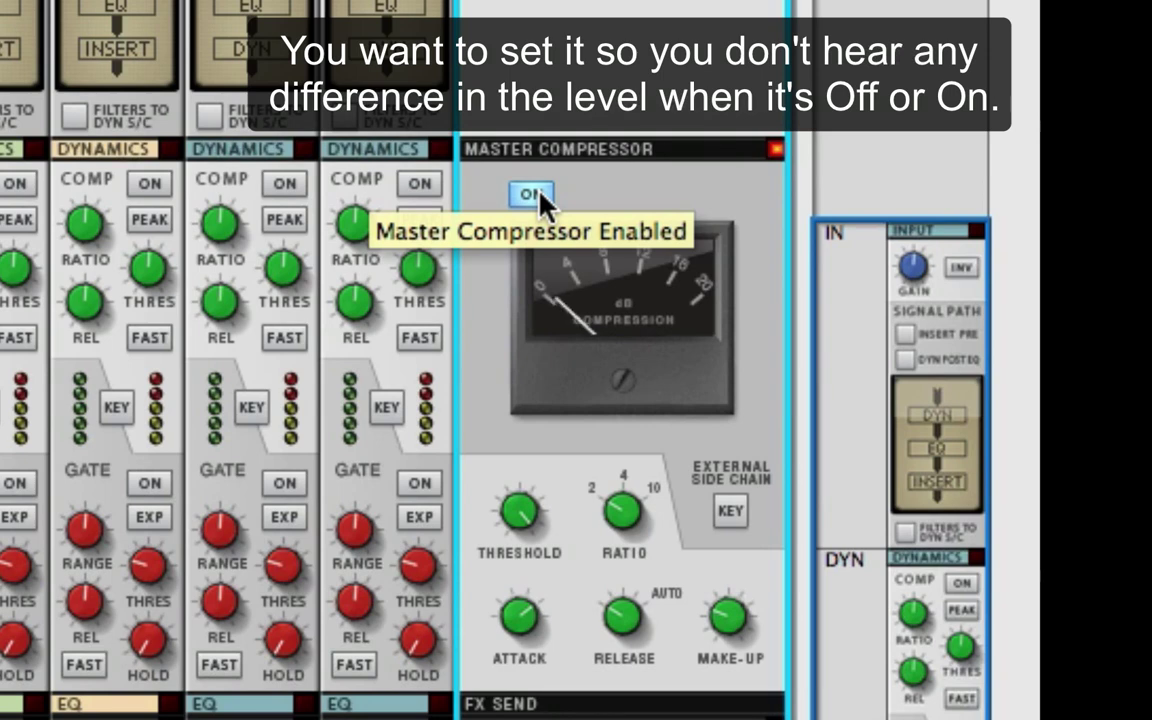
pyautogui.click(540, 196)
# Re-enable the Master Compressor, keeping make-up at 2.24 dB and the gentle settings
pyautogui.click(532, 194)
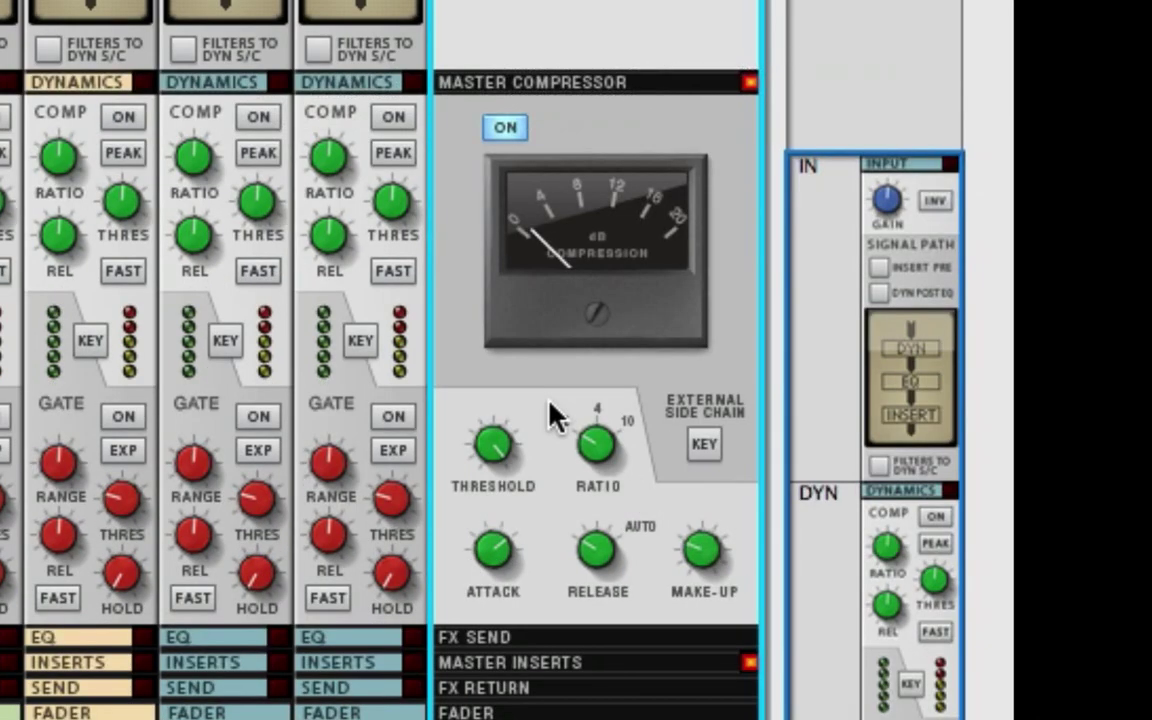